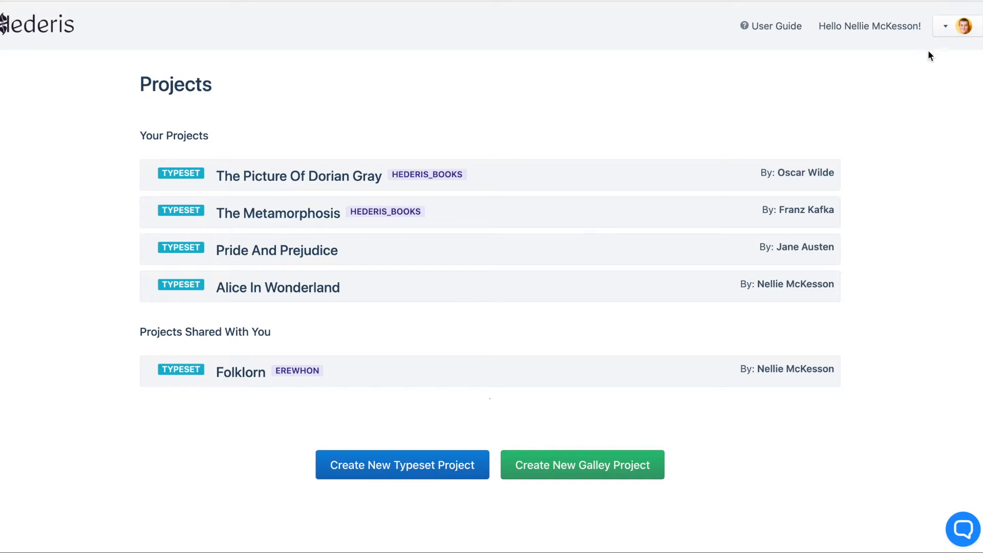
Invite a collaborator to the Hederis_Books group by entering their e-mail address and confirm adding them.
{"action": "left_click", "coordinate": [944, 31]}
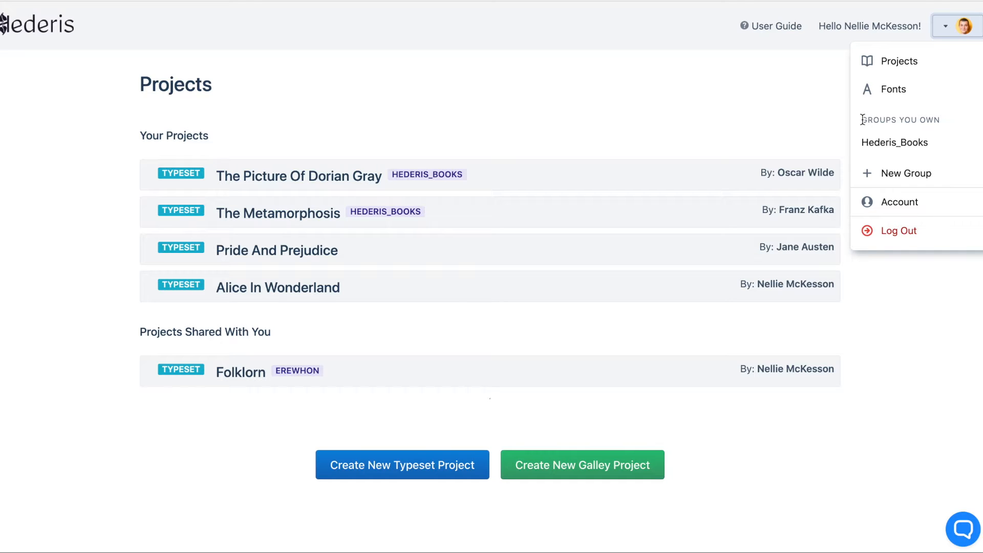
{"action": "left_click", "coordinate": [877, 142]}
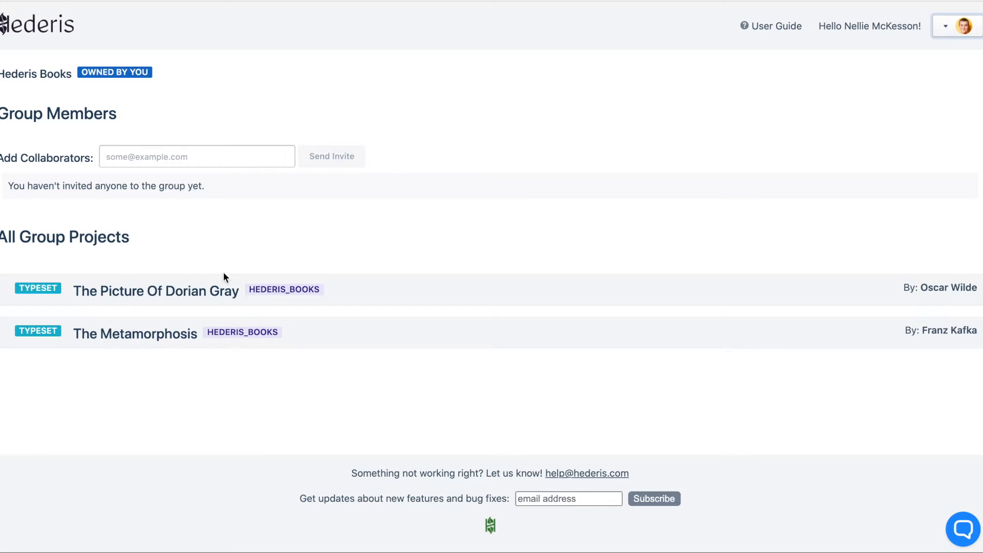
{"action": "left_click", "coordinate": [228, 157]}
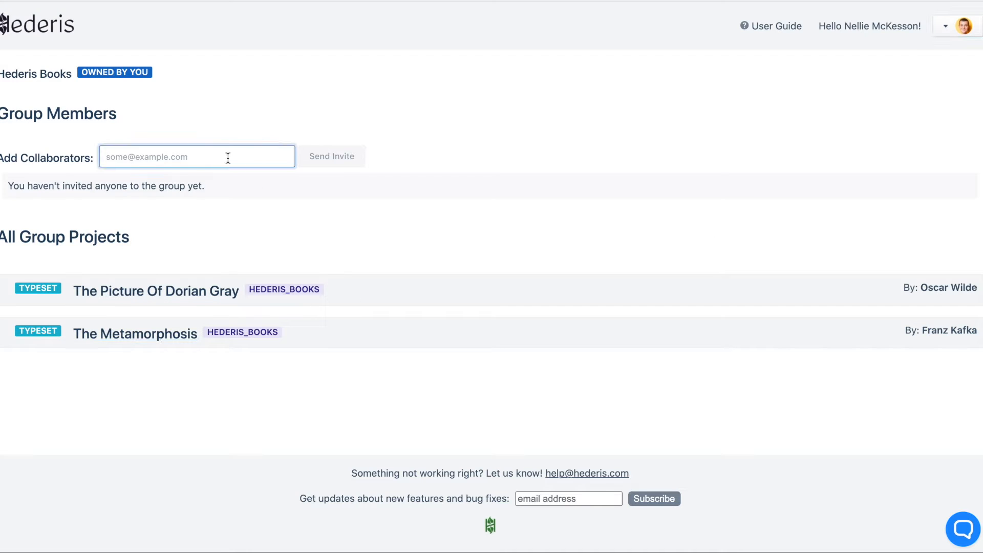
{"action": "left_click", "coordinate": [318, 158]}
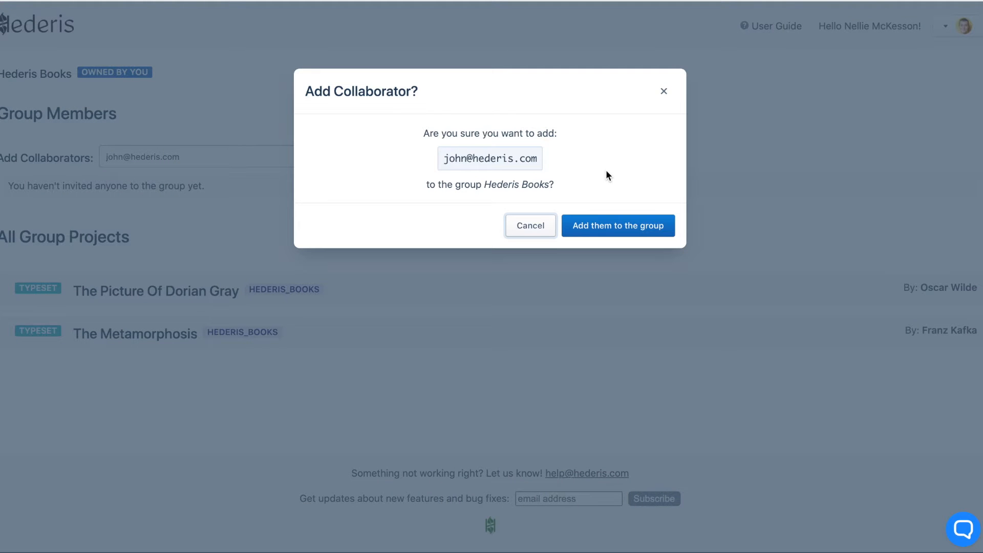
{"action": "left_click", "coordinate": [605, 224]}
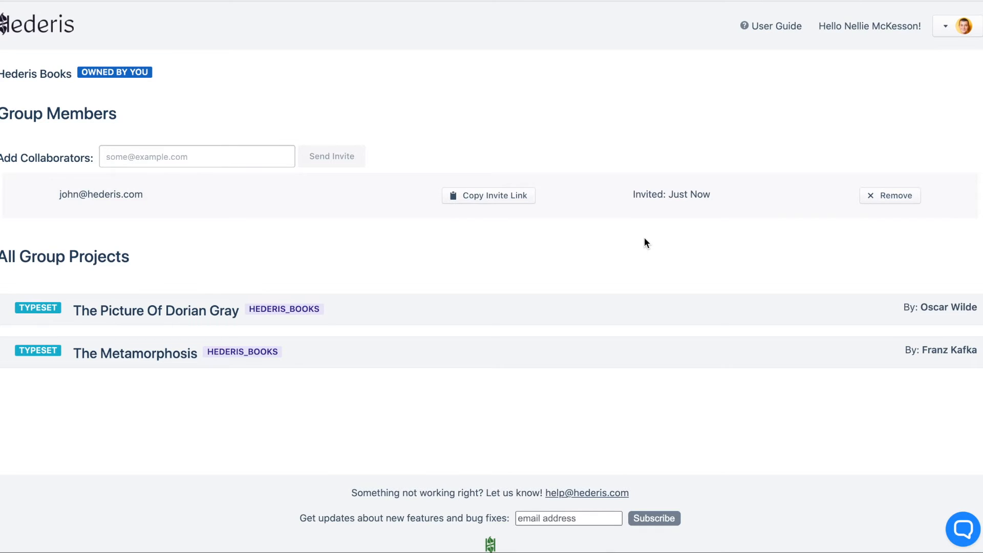
Open the account page to look at the account settings.
{"action": "left_click", "coordinate": [946, 31]}
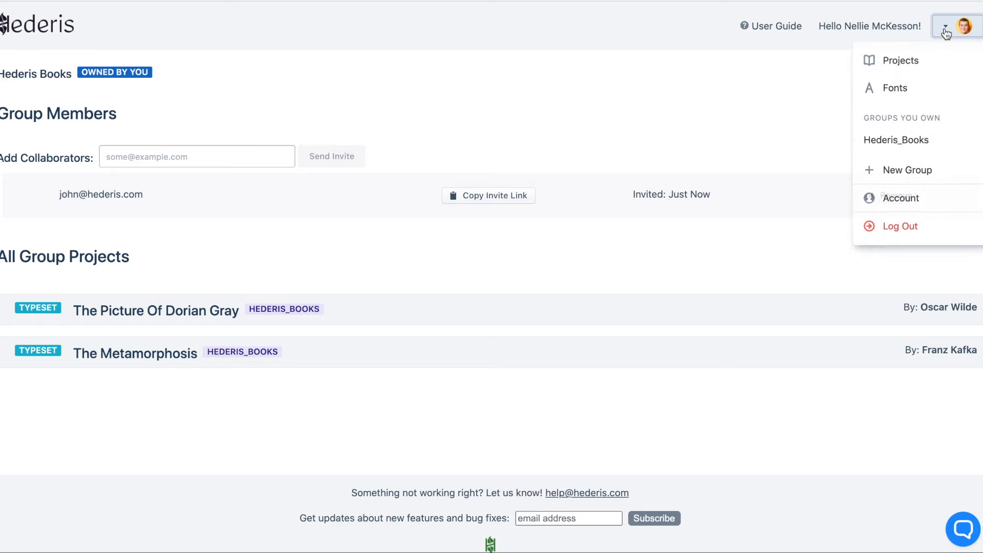
{"action": "left_click", "coordinate": [900, 202]}
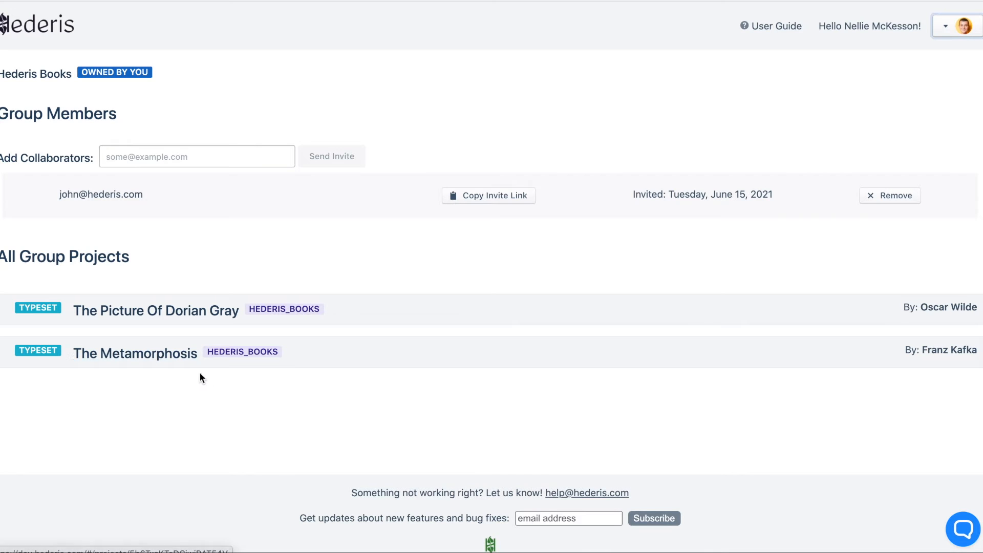
Open The Metamorphosis project and go to the design view of section "5: I".
{"action": "left_click", "coordinate": [159, 359]}
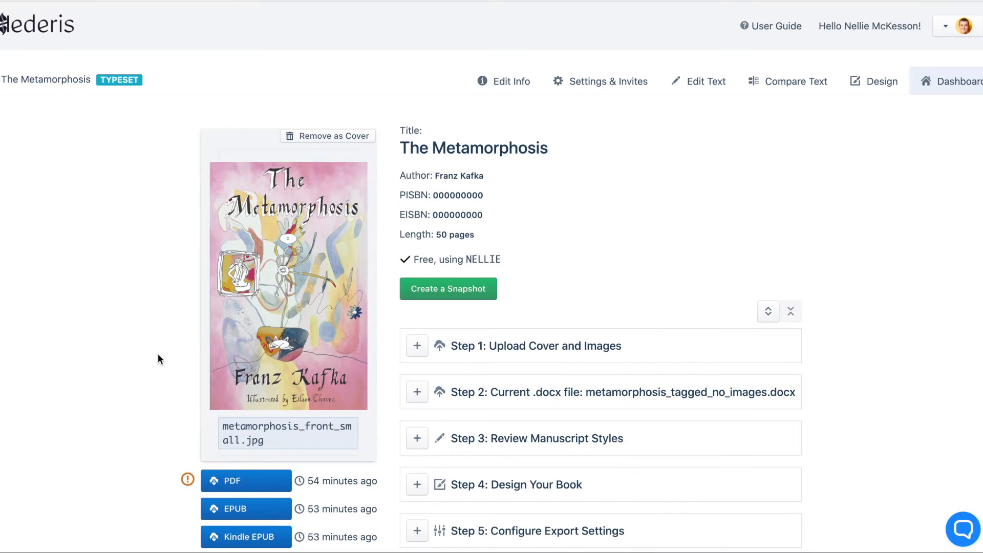
{"action": "left_click", "coordinate": [733, 326]}
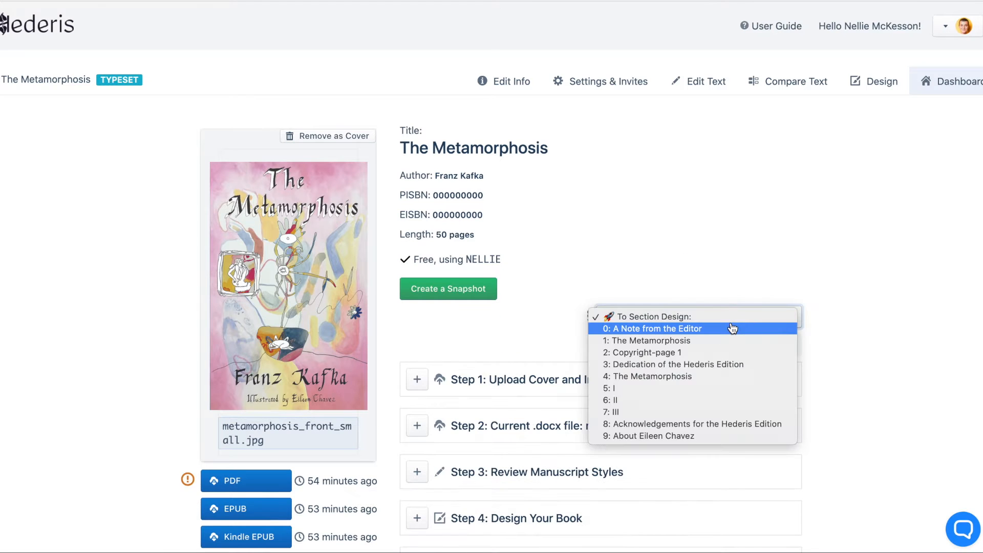
{"action": "left_click", "coordinate": [719, 388]}
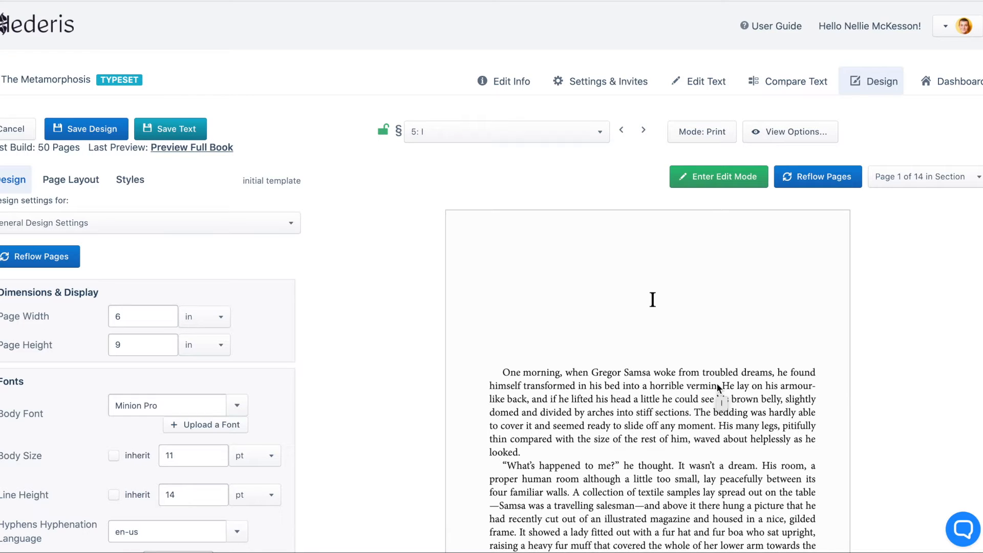
Select the chapter title "I" on the page and limit design changes to Chapter/Section titles Inside SECT Chapter.
{"action": "left_click", "coordinate": [654, 300]}
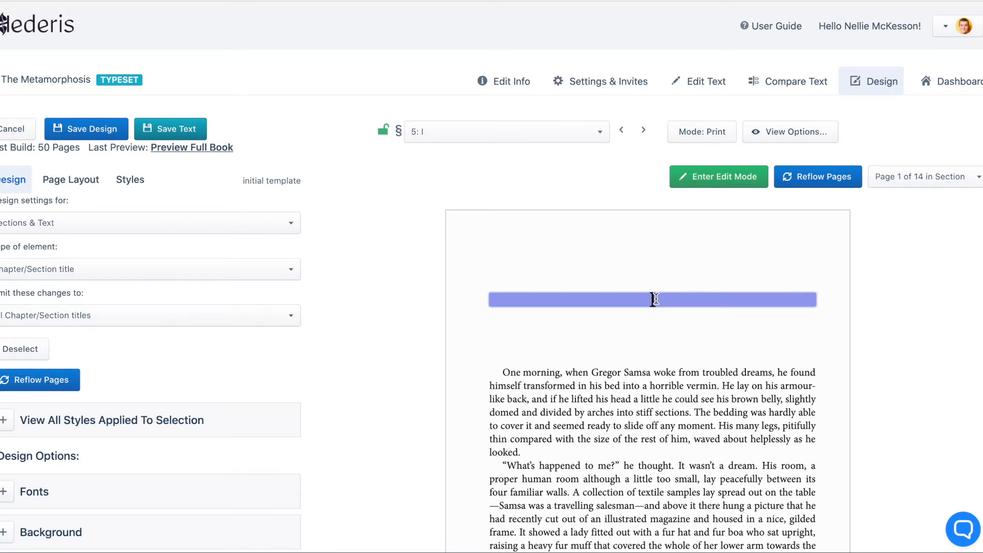
{"action": "left_click", "coordinate": [106, 315]}
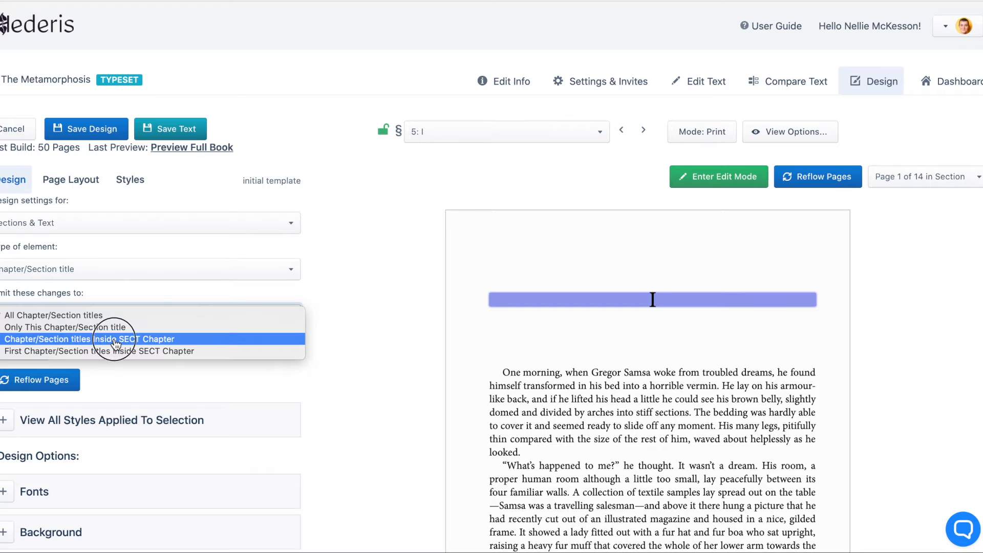
{"action": "left_click", "coordinate": [117, 339]}
Choose BungeeShade-Regular.ttf from the tutorials folder as a new title font to upload and name it Bungee.
{"action": "scroll", "coordinate": [24, 450], "scroll_direction": "down", "scroll_amount": 2}
{"action": "left_click", "coordinate": [30, 389]}
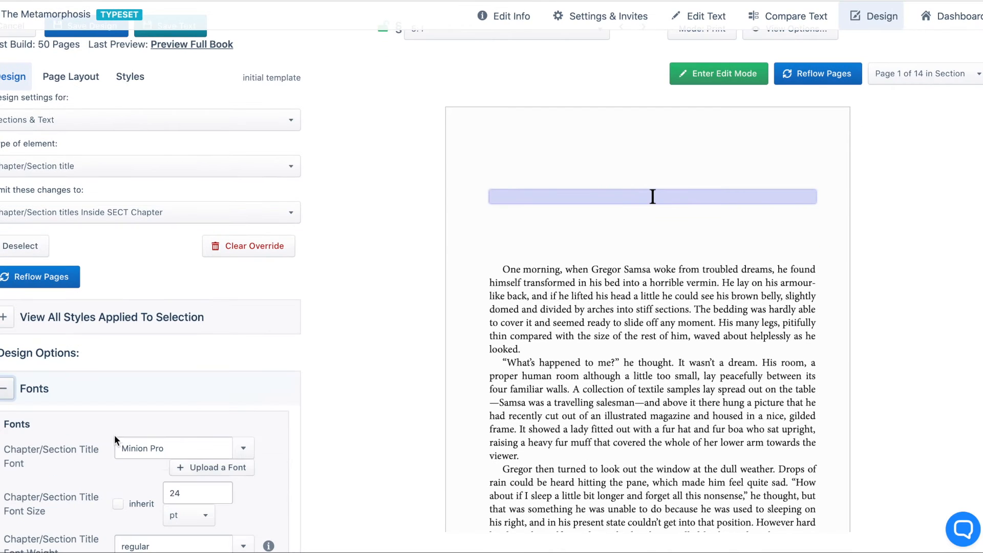
{"action": "left_click", "coordinate": [222, 467]}
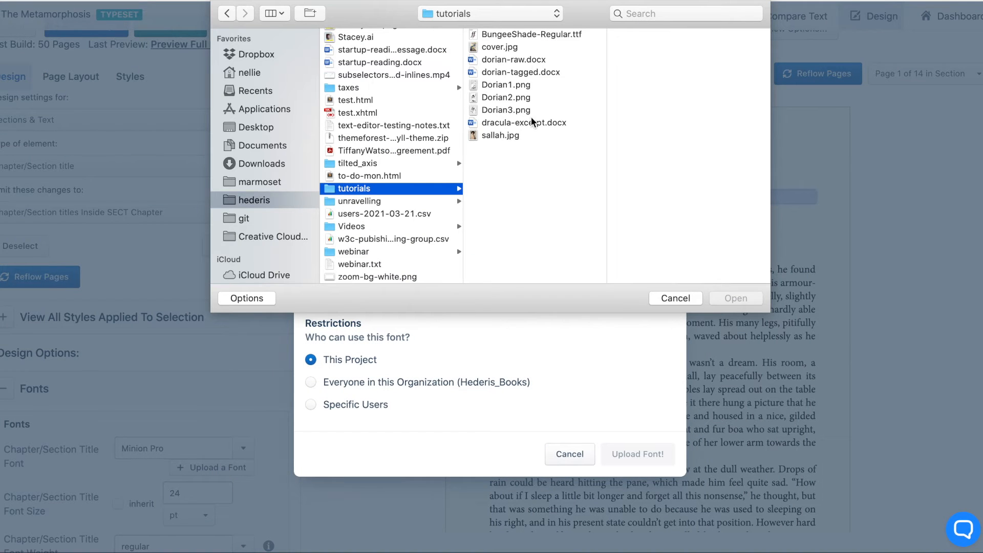
{"action": "left_click", "coordinate": [524, 36]}
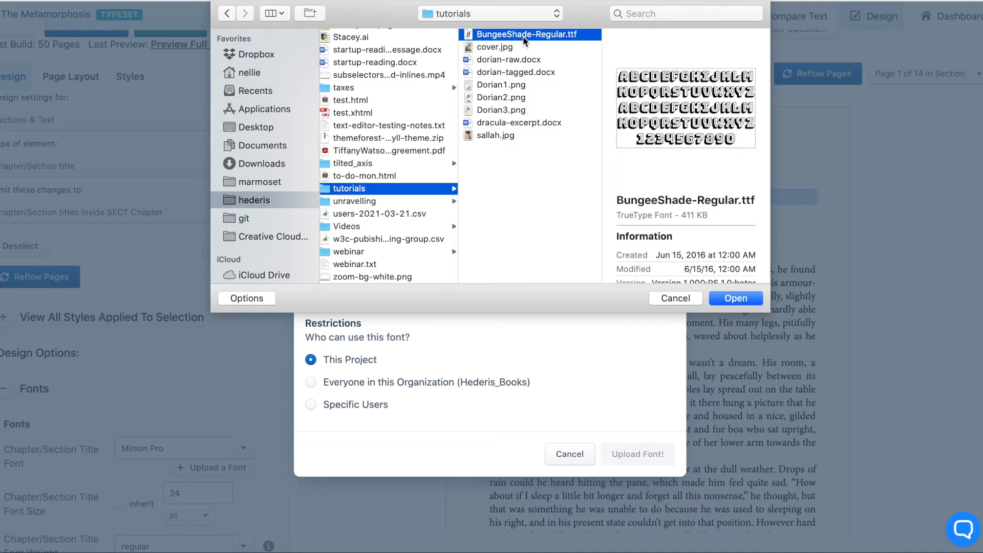
{"action": "left_click", "coordinate": [734, 298]}
{"action": "left_click", "coordinate": [444, 229]}
{"action": "type", "text": "Bungee"}
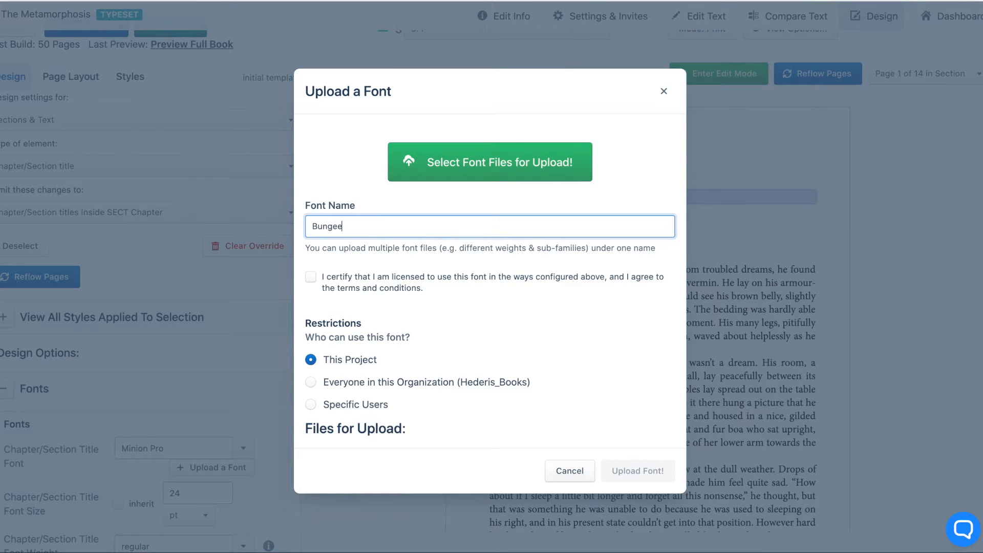
Certify the font licence, allow everyone in the Hederis_Books organization to use the font, and upload it.
{"action": "left_click", "coordinate": [311, 277]}
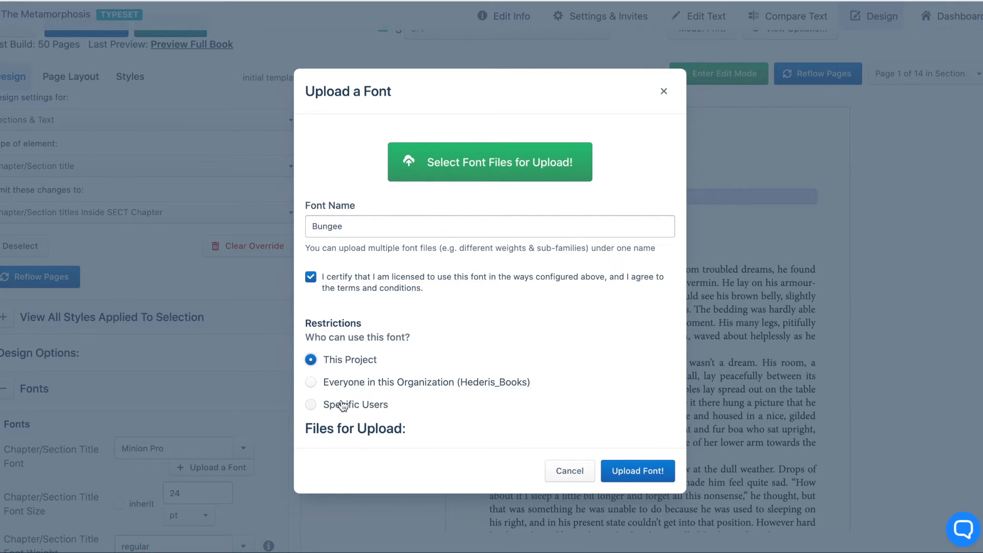
{"action": "left_click", "coordinate": [310, 384]}
{"action": "scroll", "coordinate": [404, 391], "scroll_direction": "down", "scroll_amount": 3}
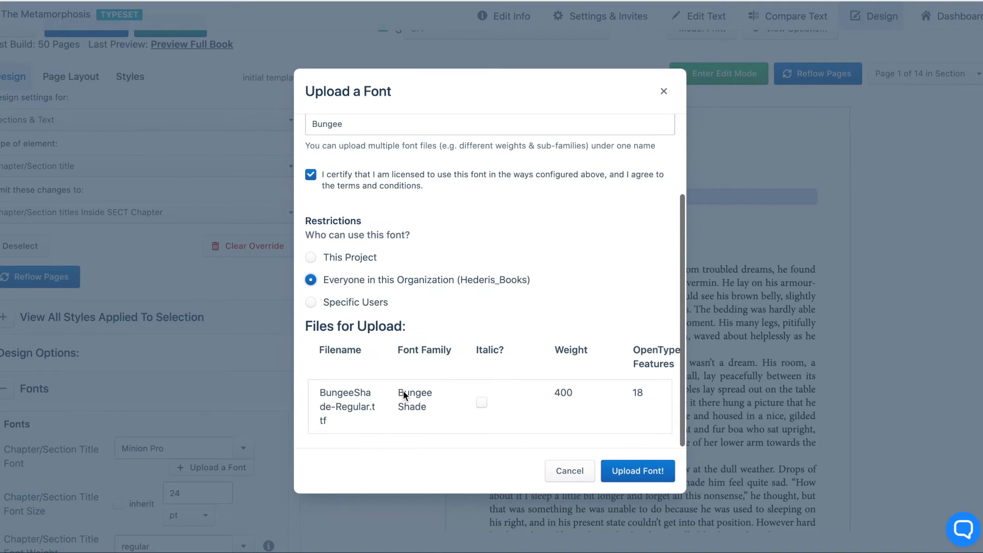
{"action": "left_click", "coordinate": [621, 473]}
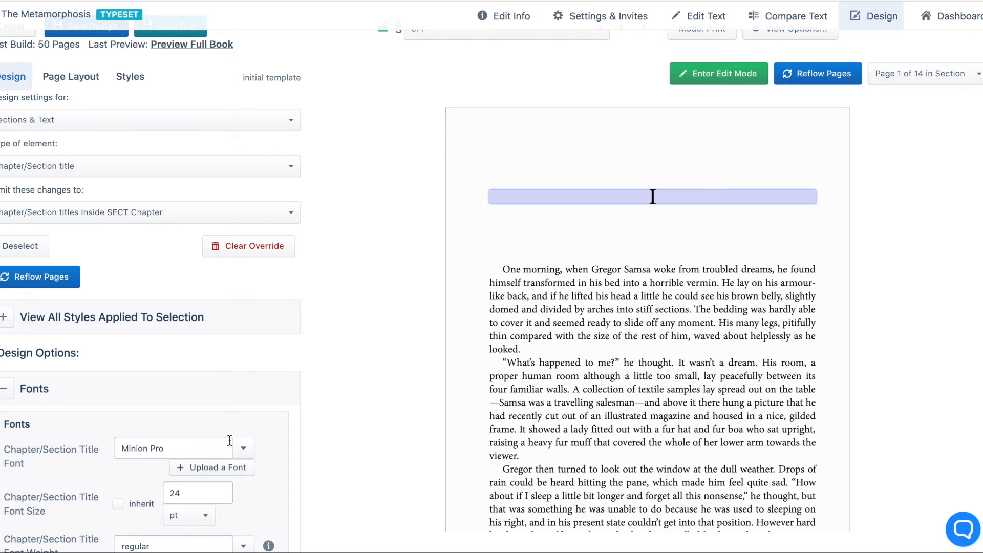
Set the chapter/section title font to the uploaded Bungee font, reflowing the pages, and save the design.
{"action": "left_click", "coordinate": [243, 448]}
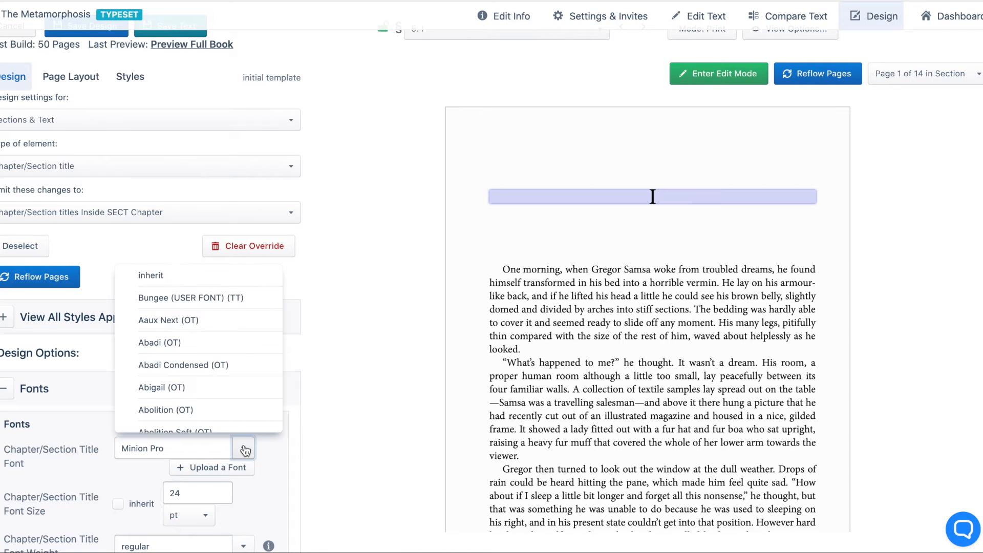
{"action": "scroll", "coordinate": [226, 261], "scroll_direction": "down", "scroll_amount": 1}
{"action": "left_click", "coordinate": [213, 286]}
{"action": "left_click", "coordinate": [32, 278]}
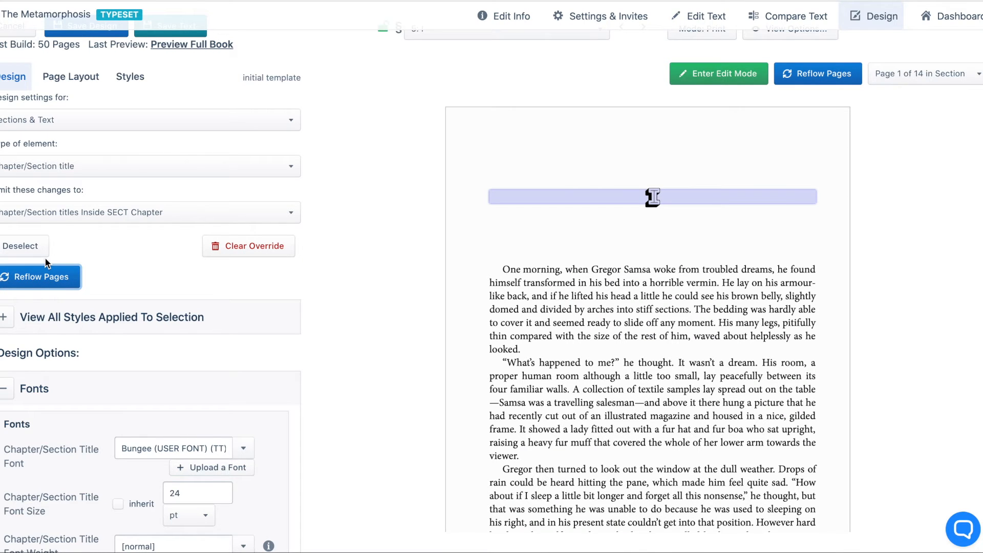
{"action": "scroll", "coordinate": [45, 257], "scroll_direction": "up", "scroll_amount": 2}
{"action": "left_click", "coordinate": [92, 94]}
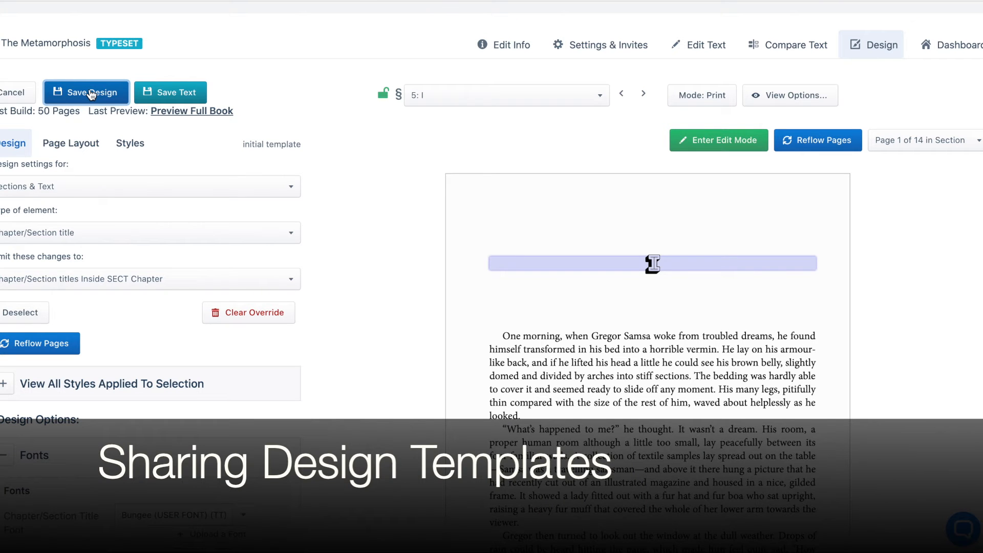
Check which design templates are available for The Metamorphosis under Step 4: Design Your Book on its dashboard.
{"action": "left_click", "coordinate": [961, 46]}
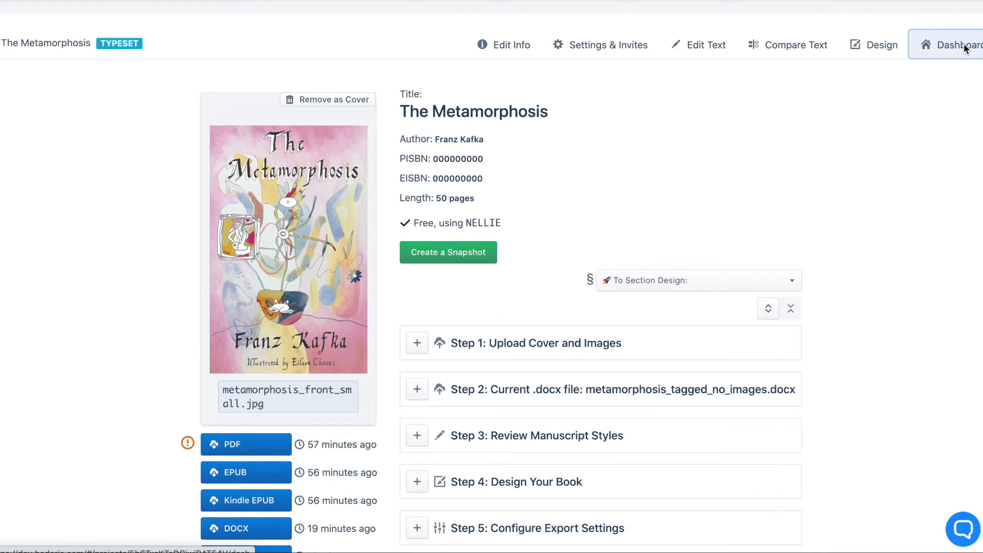
{"action": "scroll", "coordinate": [642, 279], "scroll_direction": "down", "scroll_amount": 3}
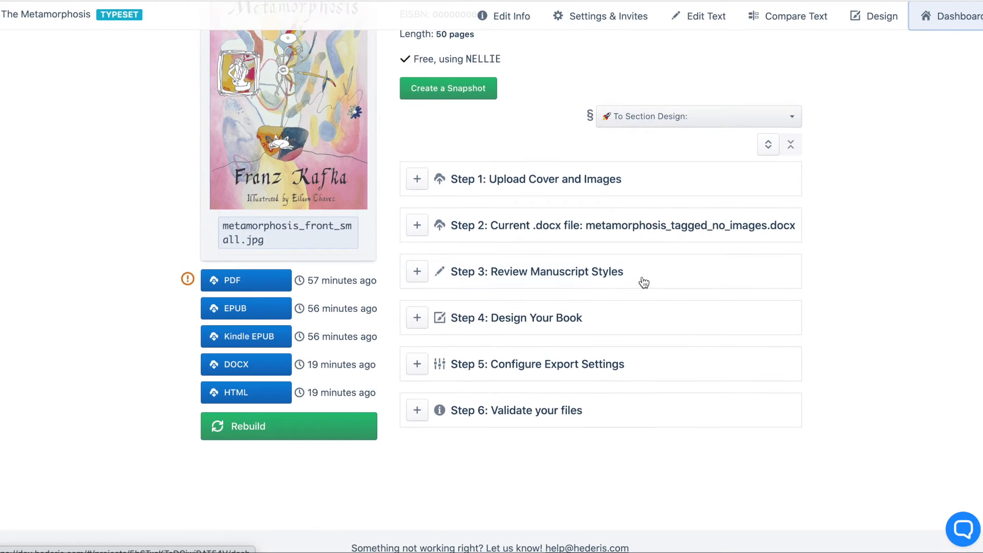
{"action": "left_click", "coordinate": [416, 321]}
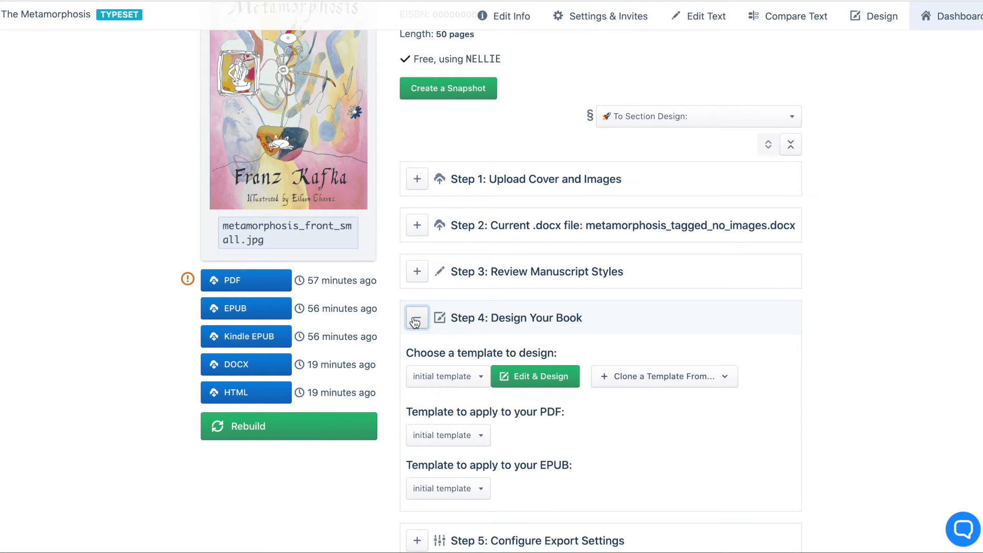
{"action": "left_click", "coordinate": [481, 380]}
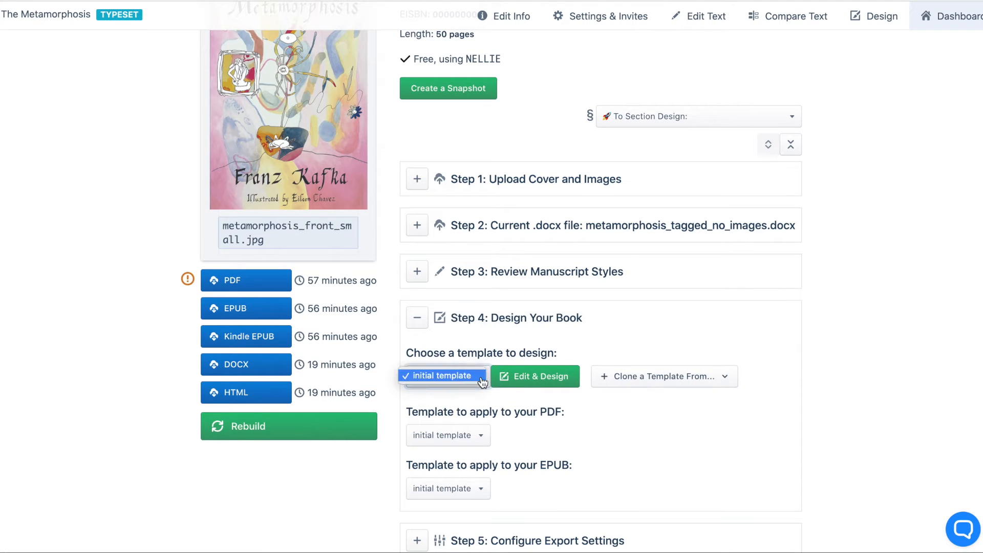
{"action": "left_click", "coordinate": [481, 382]}
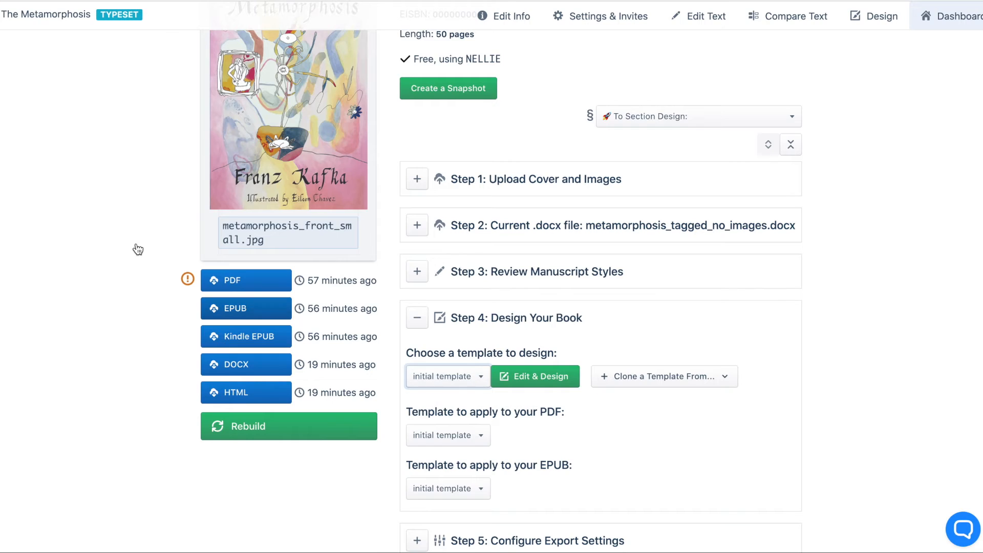
Switch to The Picture of Dorian Gray project and expand its Step 4: Design Your Book section.
{"action": "scroll", "coordinate": [136, 246], "scroll_direction": "up", "scroll_amount": 5}
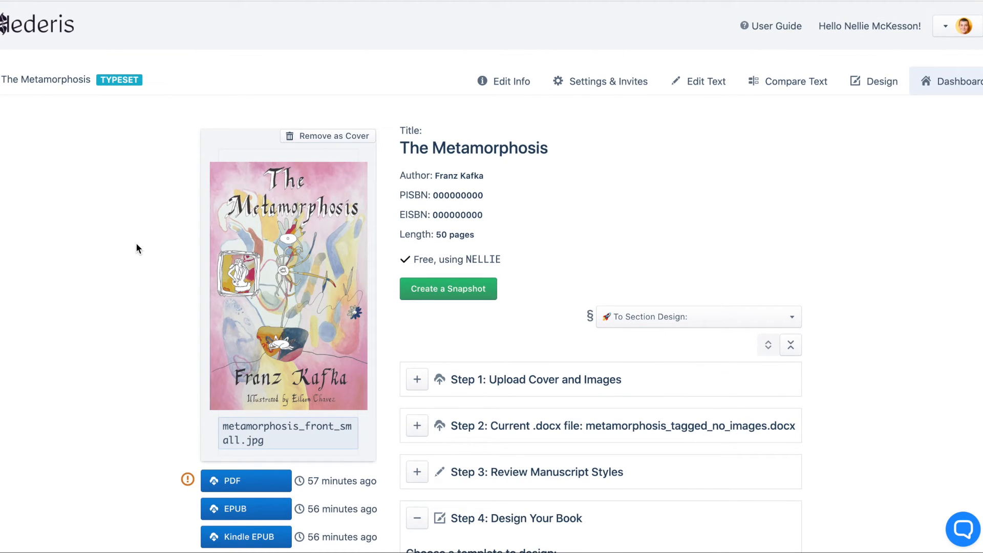
{"action": "left_click", "coordinate": [47, 31]}
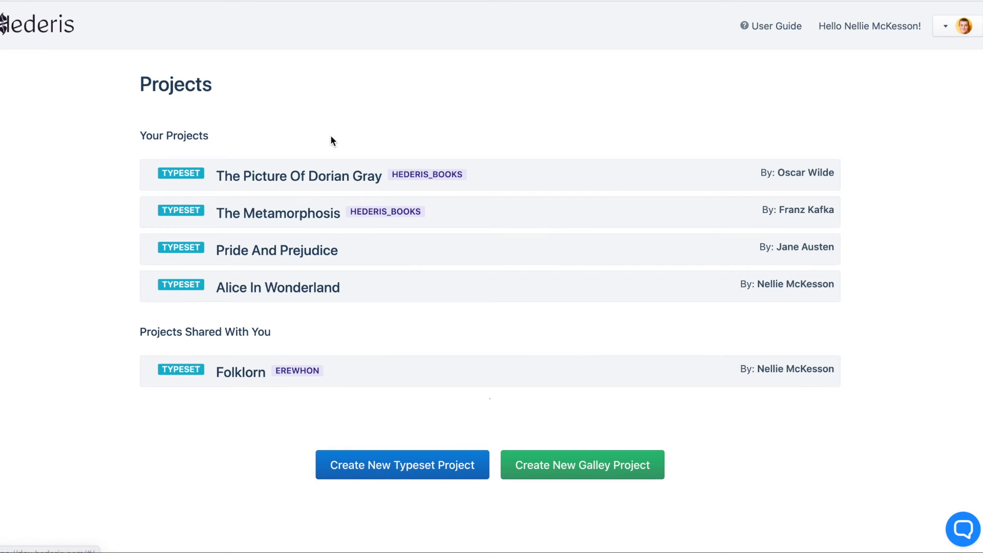
{"action": "left_click", "coordinate": [319, 176]}
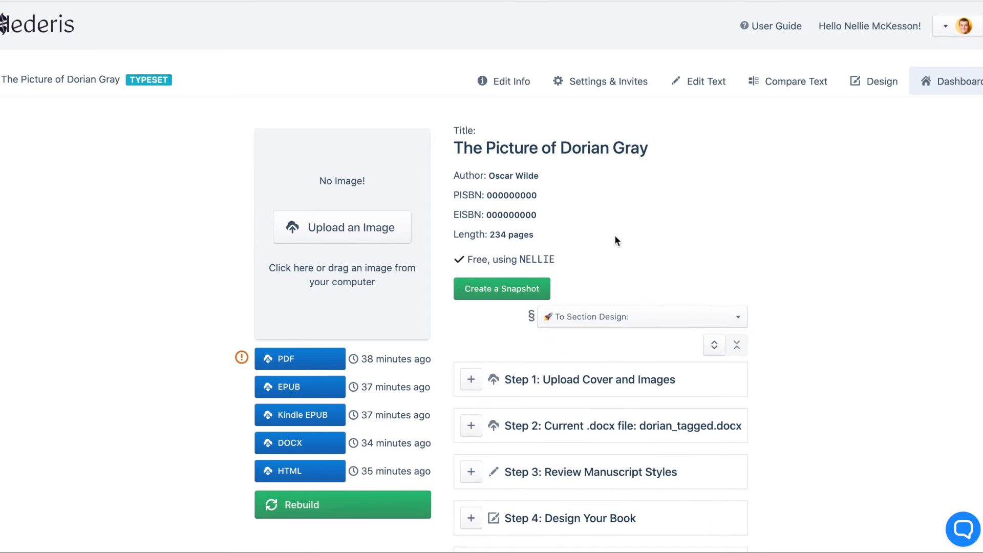
{"action": "scroll", "coordinate": [589, 361], "scroll_direction": "down", "scroll_amount": 4}
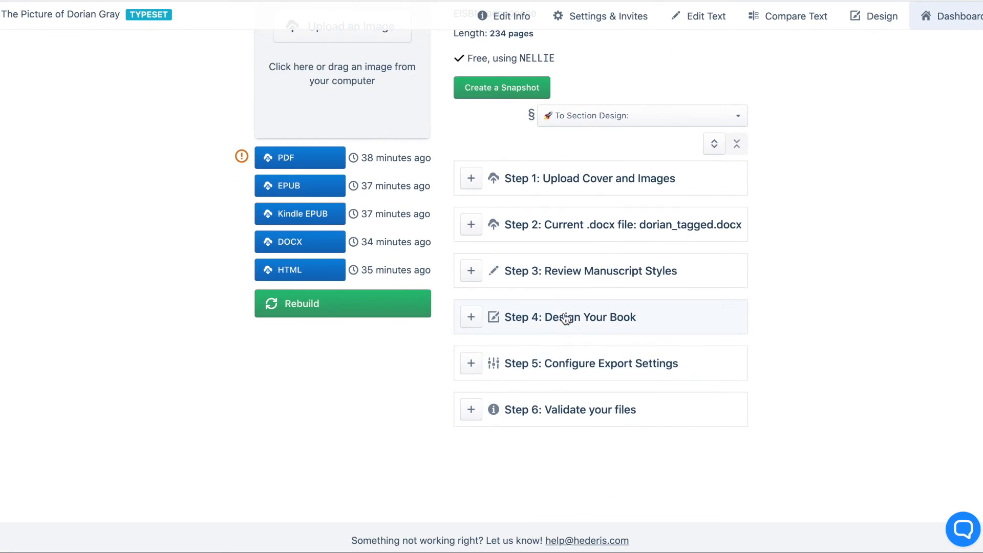
{"action": "left_click", "coordinate": [470, 317]}
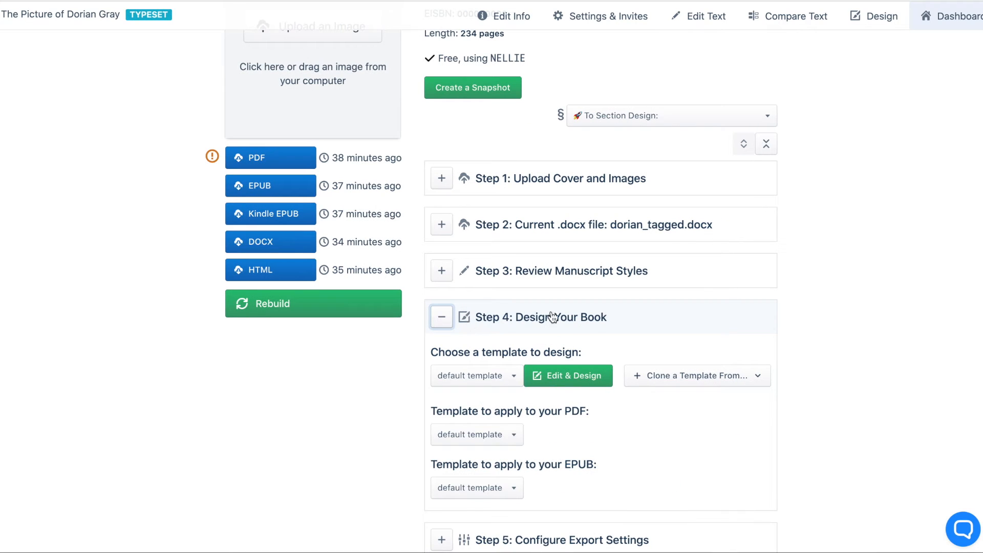
Clone The Metamorphosis's initial template from the Hederis_Books group into this project under the name Metamorphosis.
{"action": "left_click", "coordinate": [691, 376]}
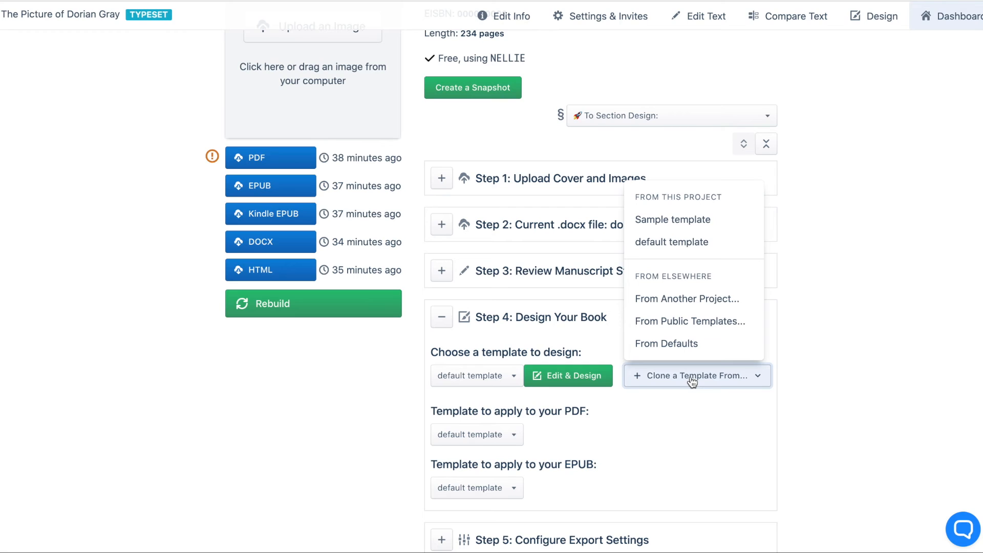
{"action": "left_click", "coordinate": [687, 300]}
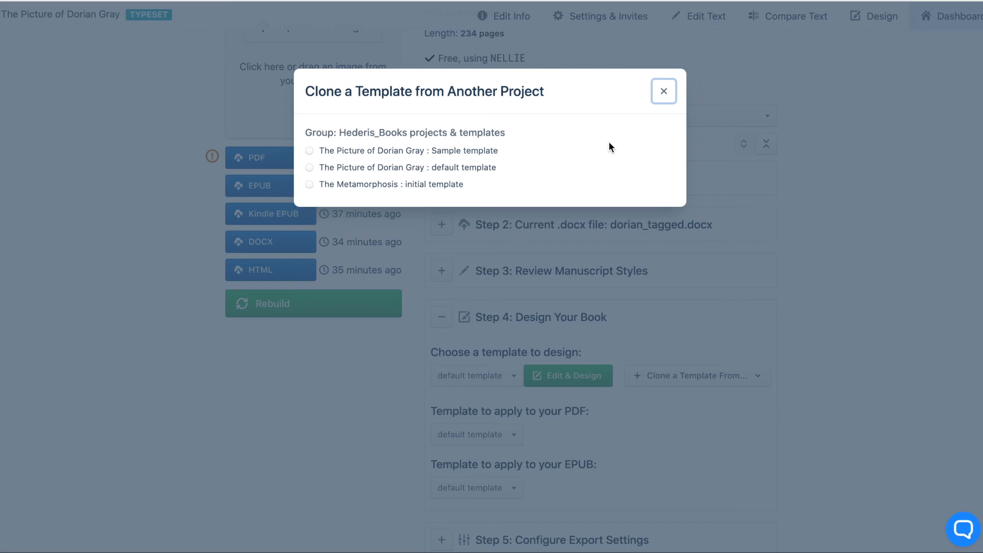
{"action": "left_click", "coordinate": [308, 184]}
{"action": "left_click", "coordinate": [349, 153]}
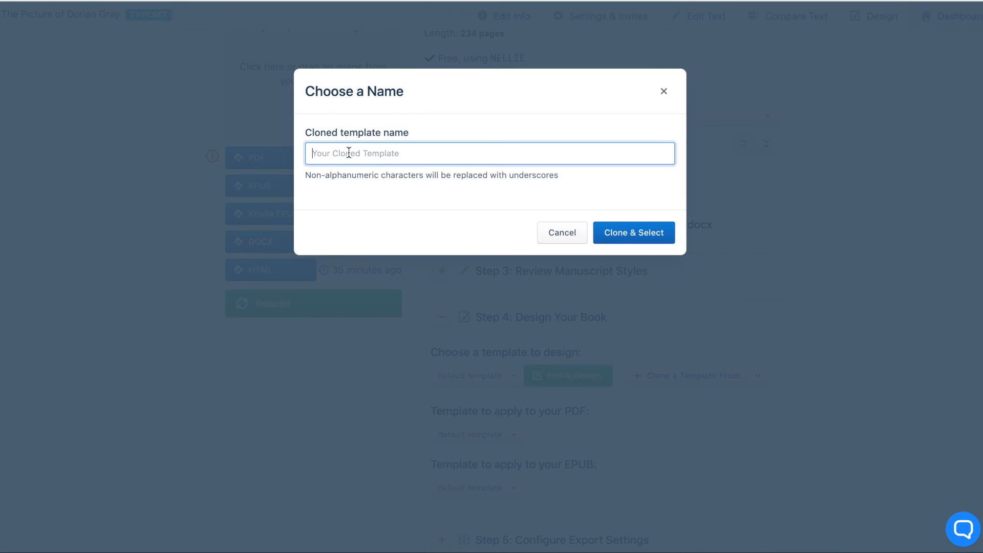
{"action": "type", "text": "Metamor"}
{"action": "type", "text": "phoi"}
{"action": "type", "text": "sis"}
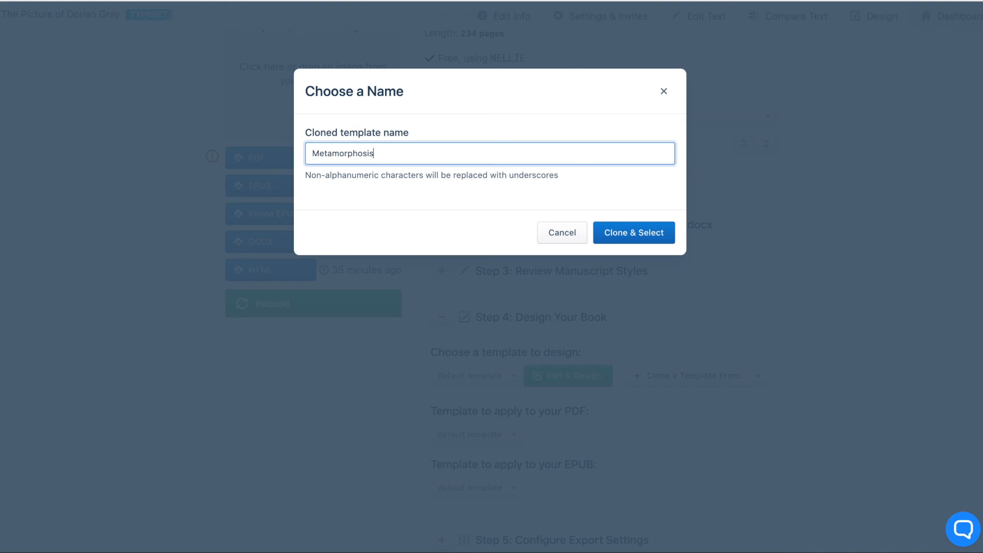
{"action": "left_click", "coordinate": [627, 229]}
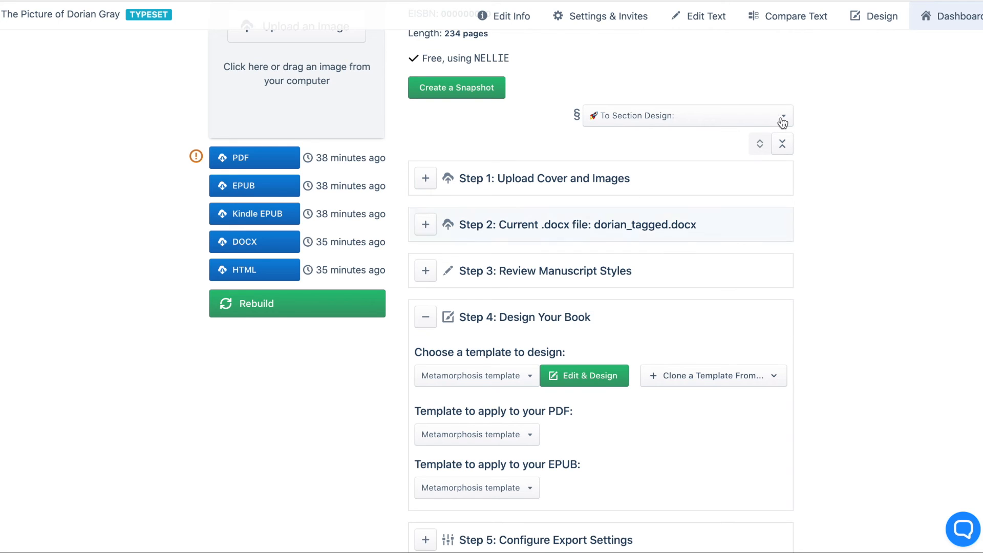
Open the section design of CHAPTER 1 to examine how the cloned Metamorphosis template formats it.
{"action": "left_click", "coordinate": [736, 115]}
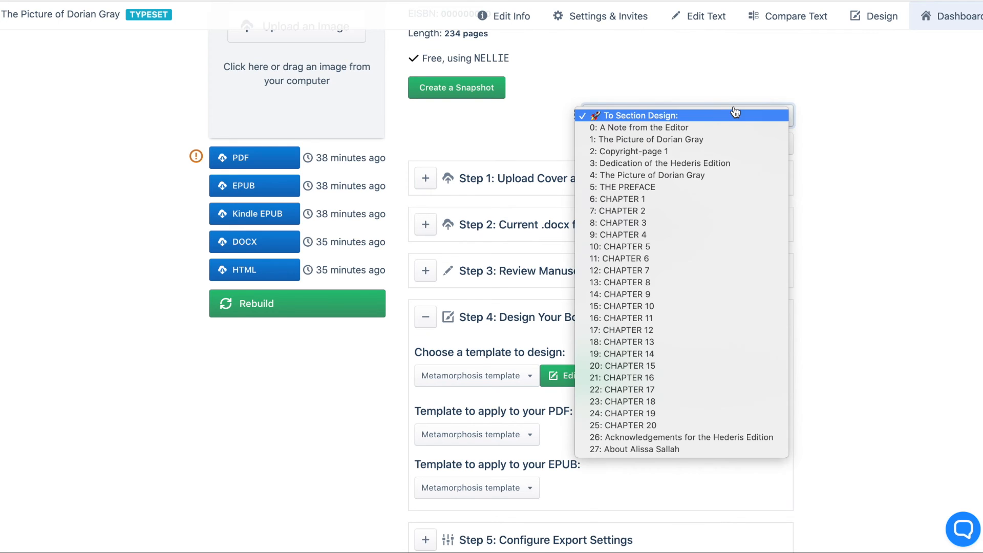
{"action": "left_click", "coordinate": [700, 199]}
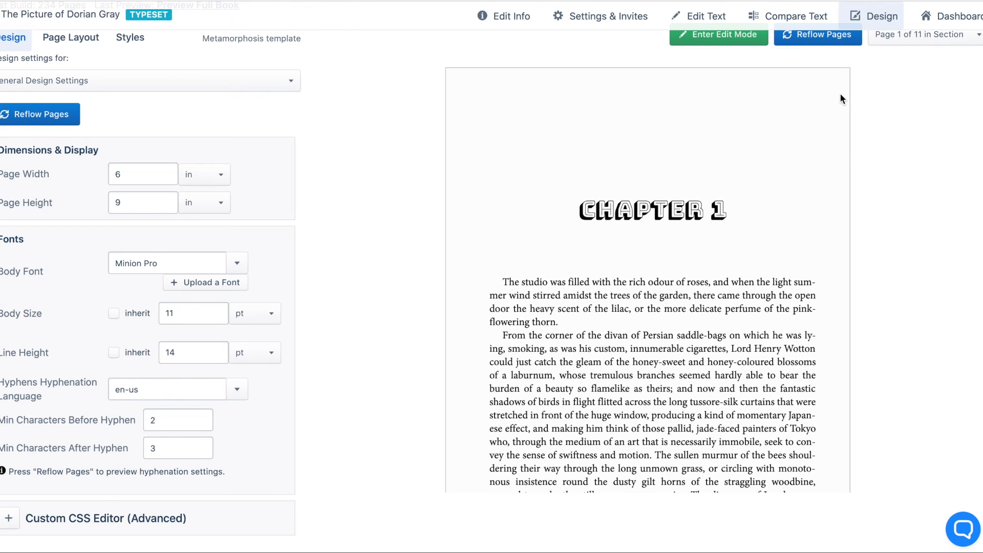
{"action": "scroll", "coordinate": [841, 94], "scroll_direction": "up", "scroll_amount": 3}
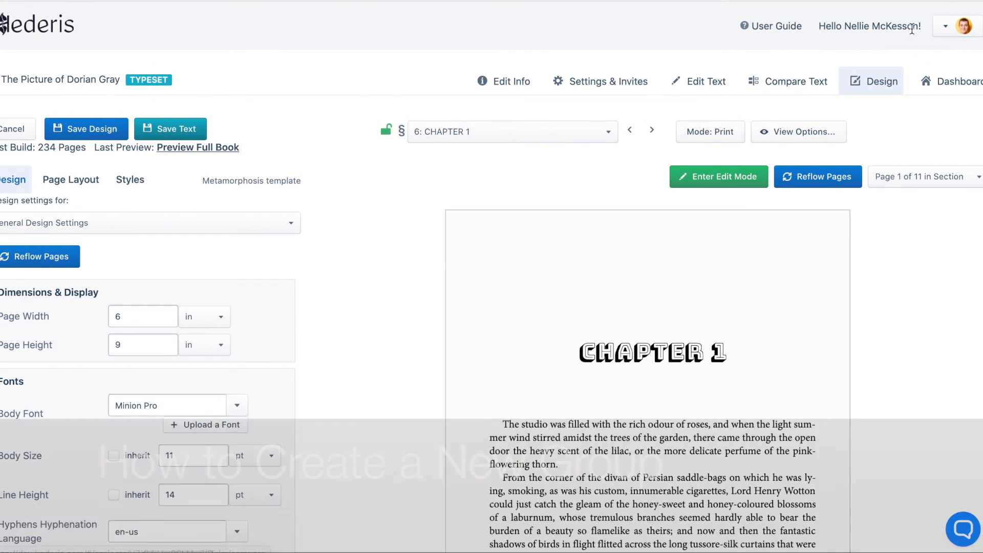
Create a new group named "Books By" followed by the owner's first name.
{"action": "left_click", "coordinate": [944, 30]}
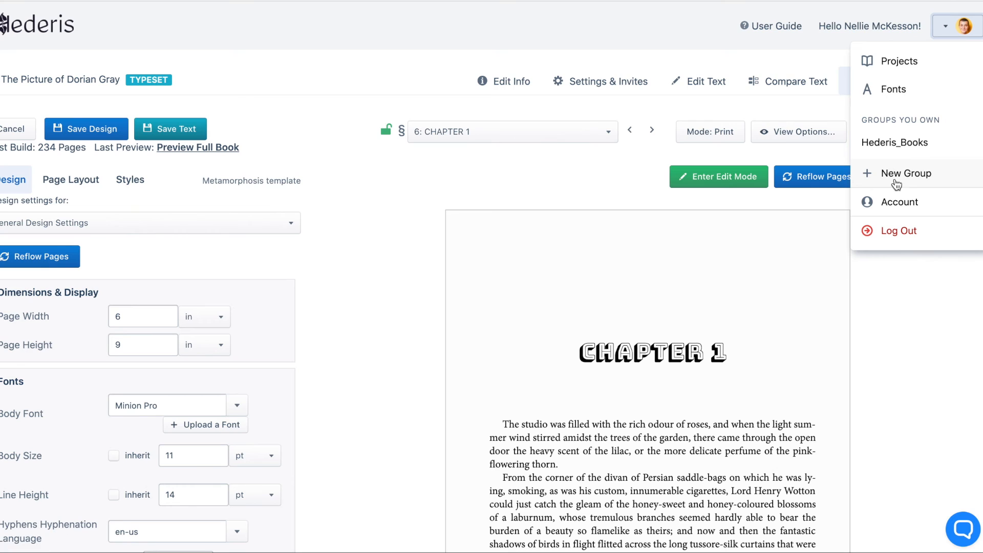
{"action": "left_click", "coordinate": [910, 177]}
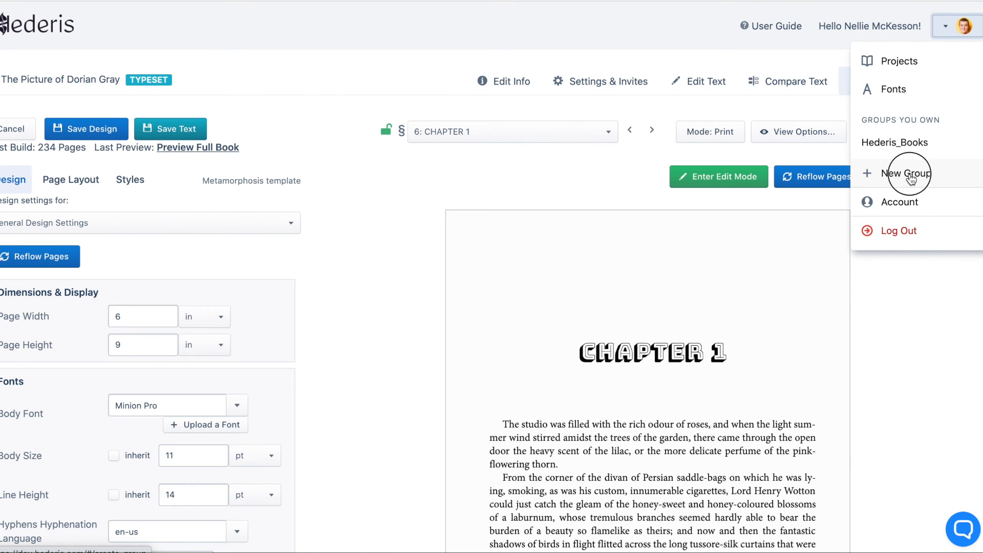
{"action": "left_click", "coordinate": [494, 131]}
{"action": "type", "text": "Books By Nellie"}
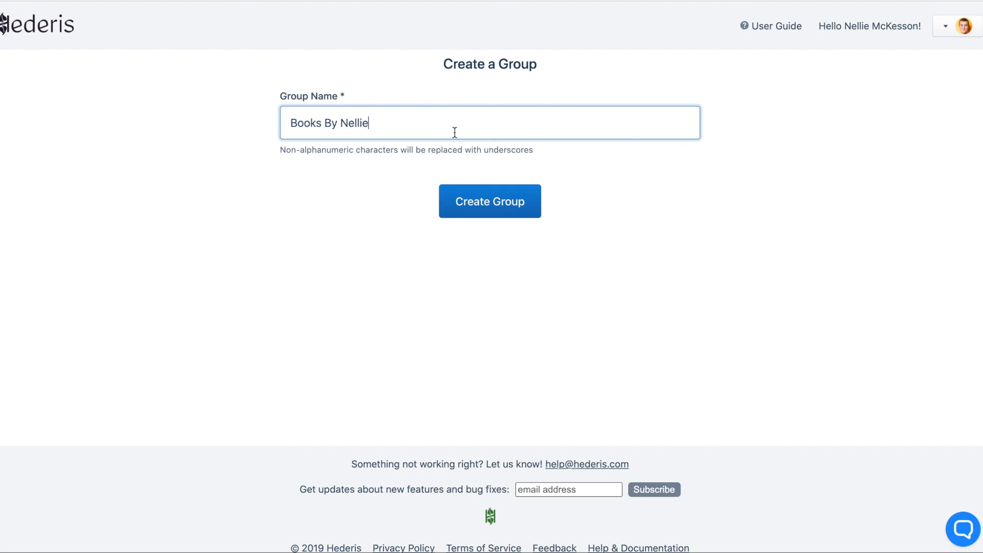
{"action": "left_click", "coordinate": [504, 208]}
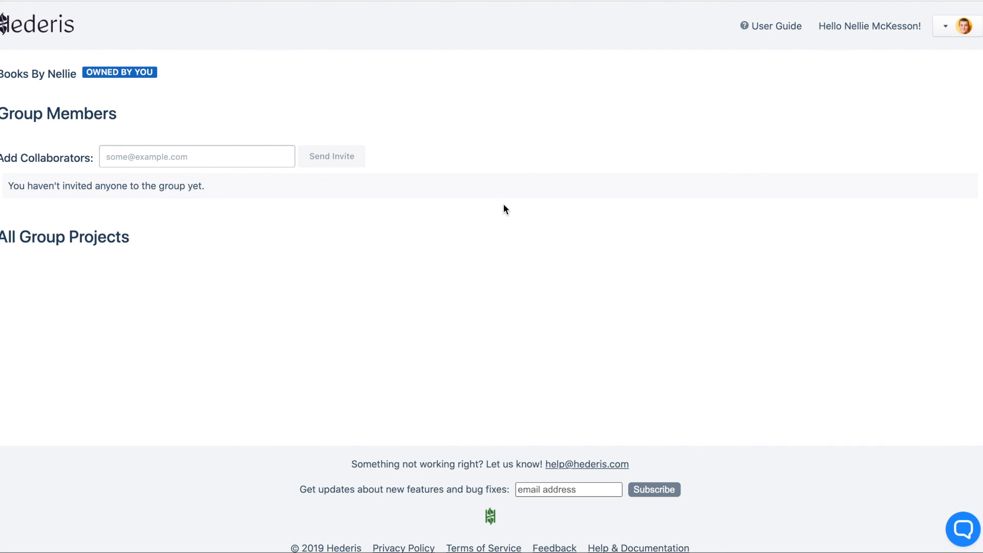
Start a new typeset project from the Projects page with the title Dracula and the author Bram Stoker.
{"action": "left_click", "coordinate": [36, 23]}
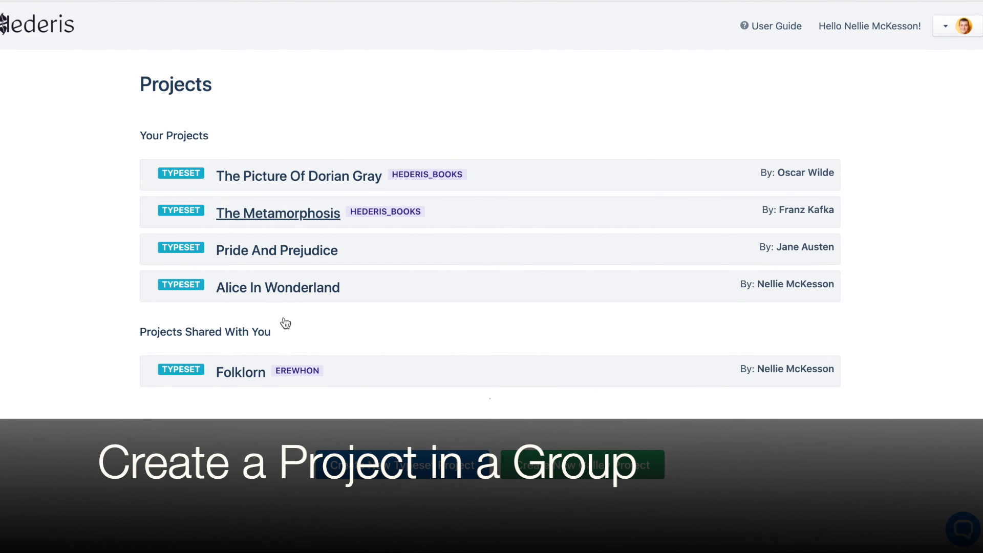
{"action": "left_click", "coordinate": [414, 474]}
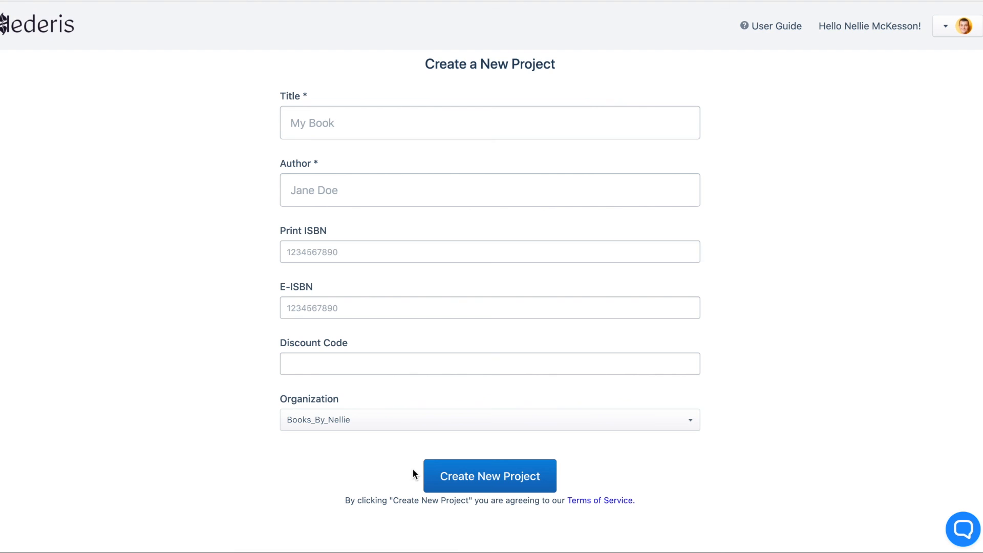
{"action": "left_click", "coordinate": [382, 118]}
{"action": "type", "text": "Dracula"}
{"action": "left_click", "coordinate": [327, 191]}
{"action": "type", "text": "Bram Stoker"}
Fill in both the print ISBN and the E-ISBN of the new project with 000000000.
{"action": "left_click", "coordinate": [322, 252]}
{"action": "left_click", "coordinate": [314, 279]}
{"action": "left_click", "coordinate": [300, 307]}
{"action": "left_click", "coordinate": [300, 332]}
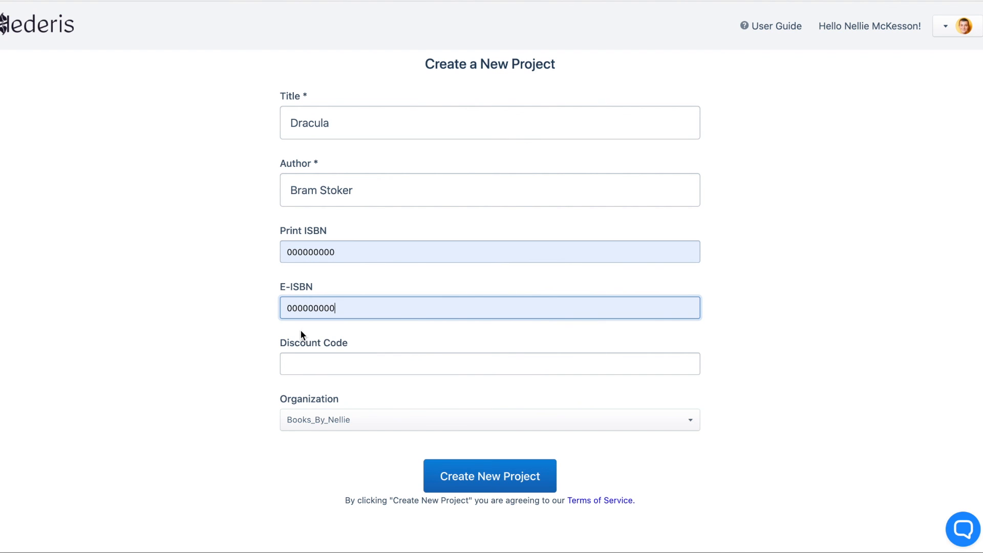
Try the individual account as the project's organization and return the selection to the newly created group.
{"action": "left_click", "coordinate": [692, 421]}
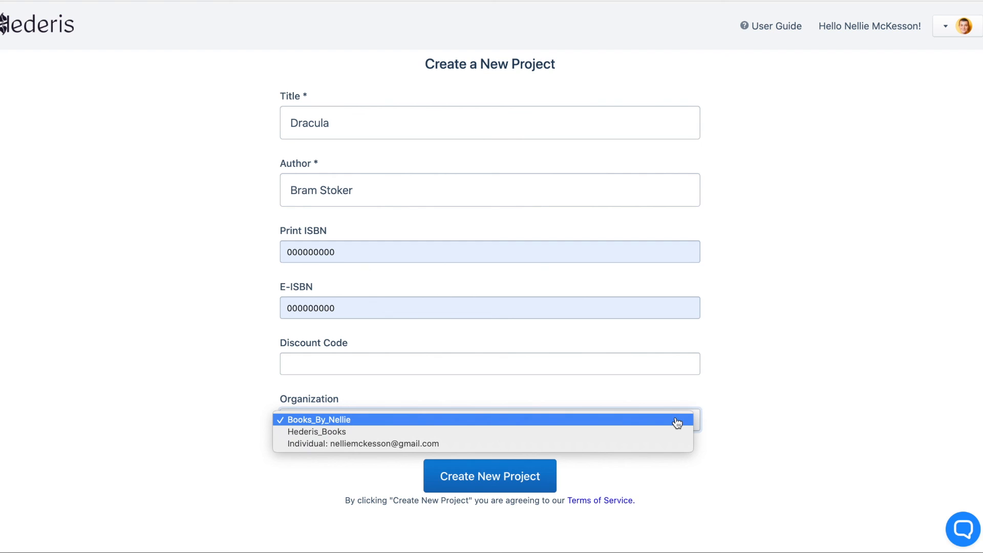
{"action": "left_click", "coordinate": [660, 443]}
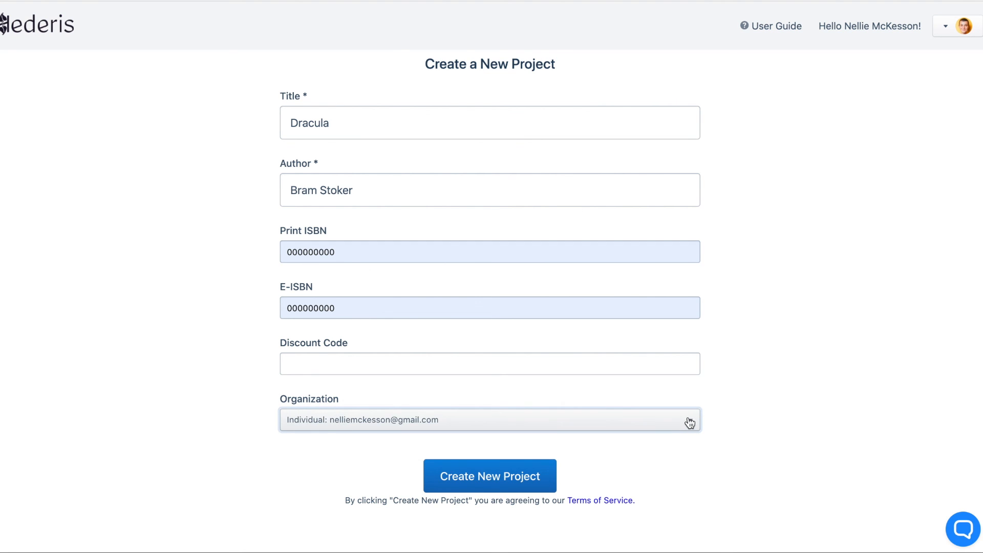
{"action": "left_click", "coordinate": [689, 421]}
{"action": "left_click", "coordinate": [685, 395]}
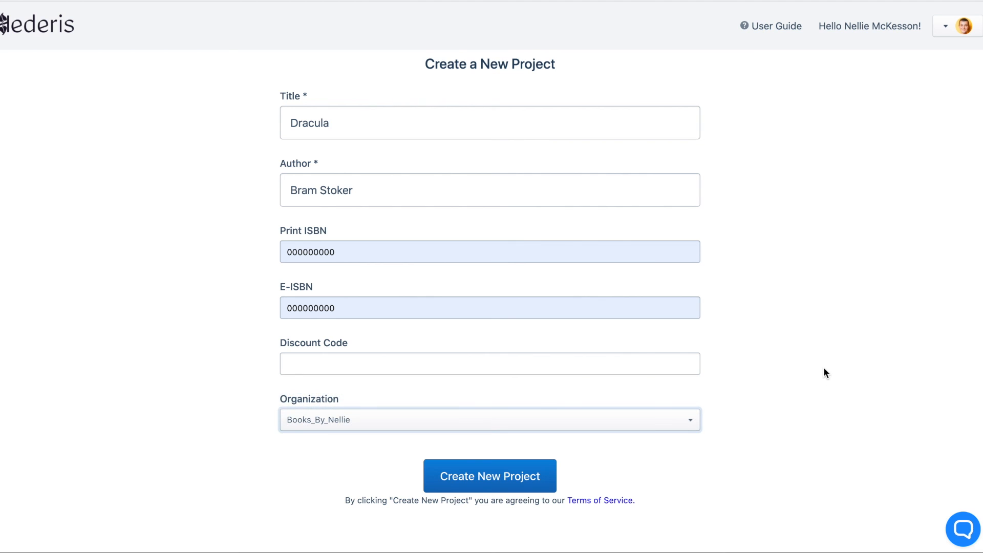